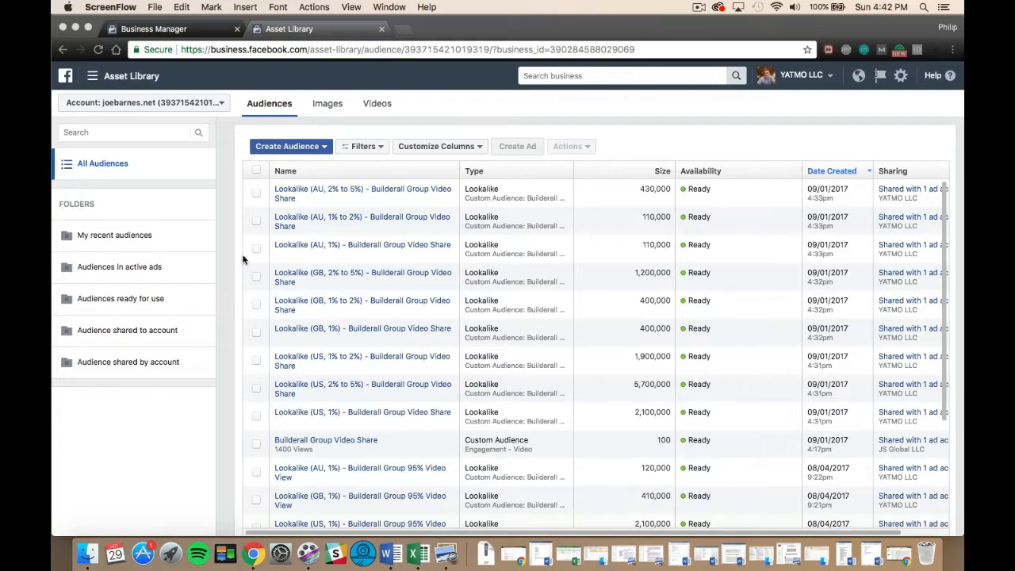
Start creating a custom audience based on website visitors.
left_click(307, 151)
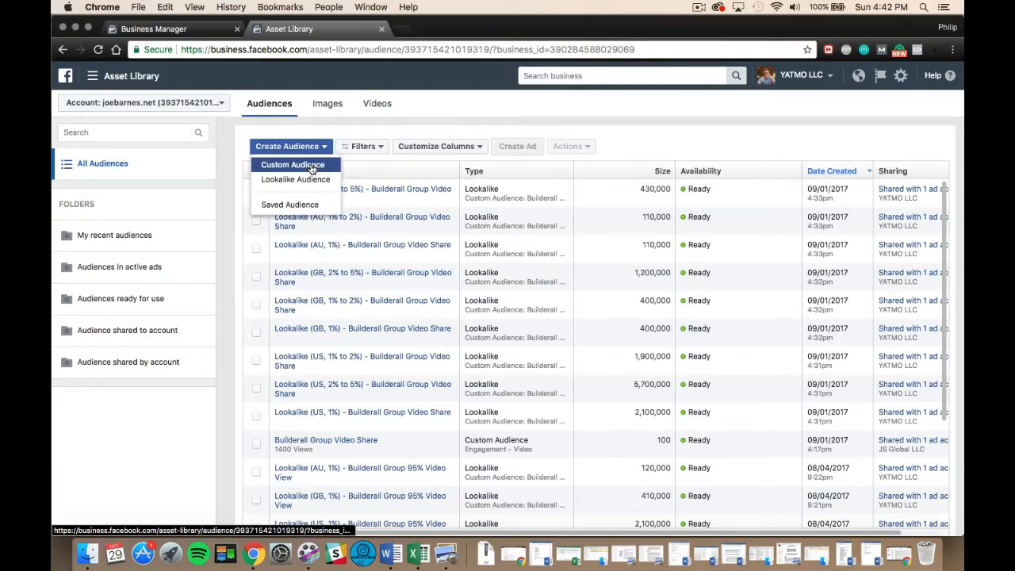
left_click(311, 166)
left_click(542, 280)
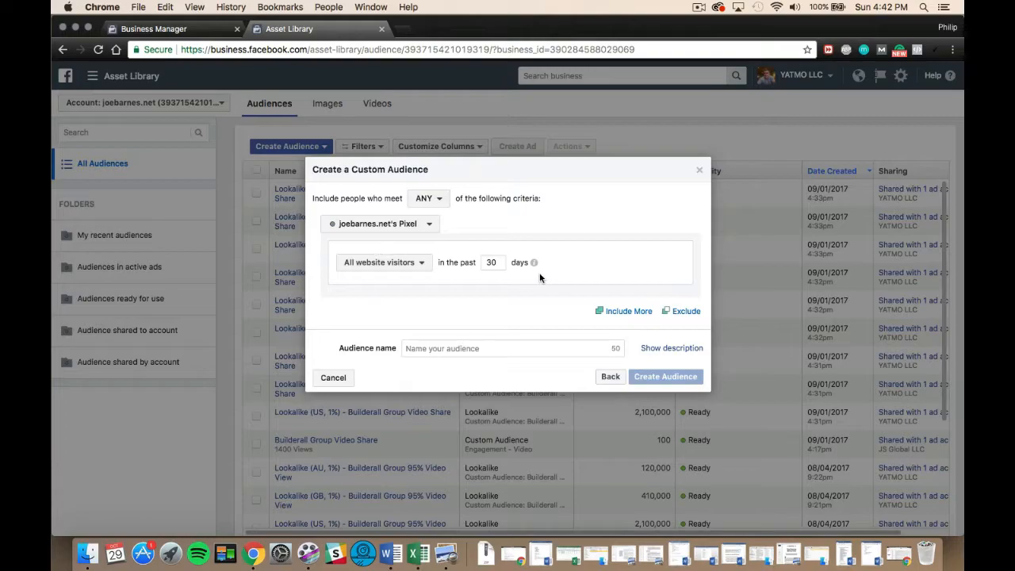
Name the new audience "All website visitors past 30 days".
left_click(474, 346)
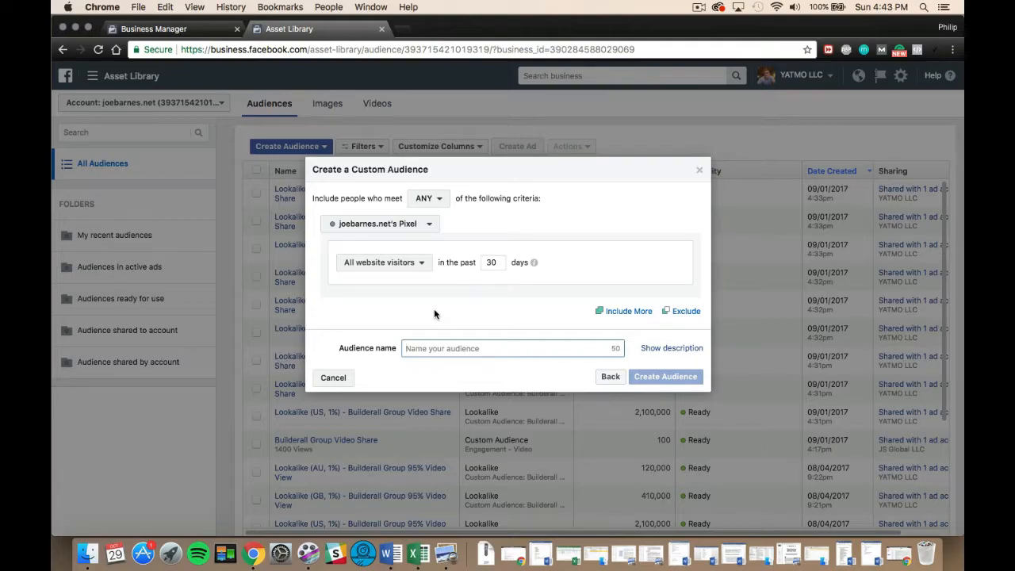
type("A")
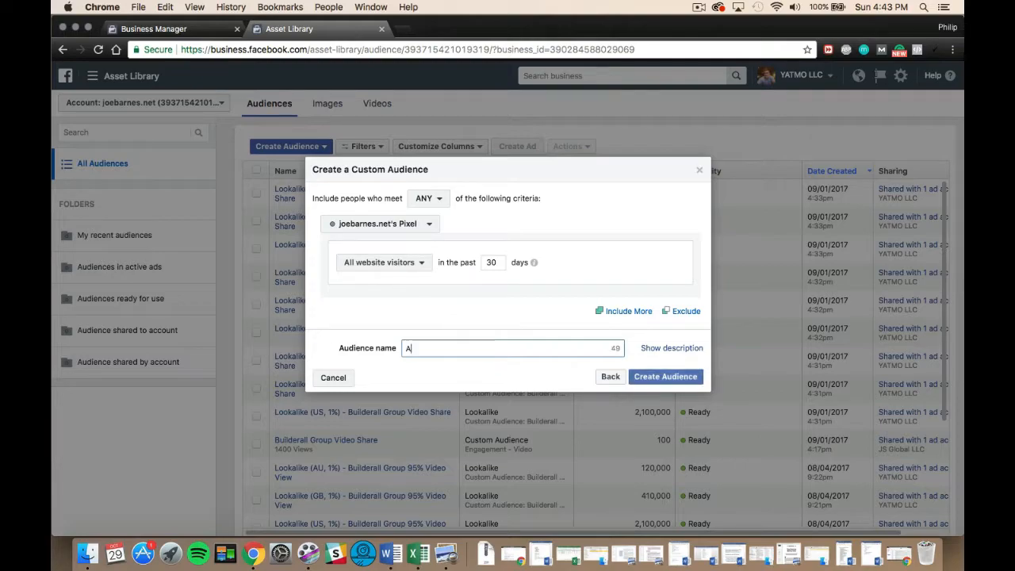
type("ll websi")
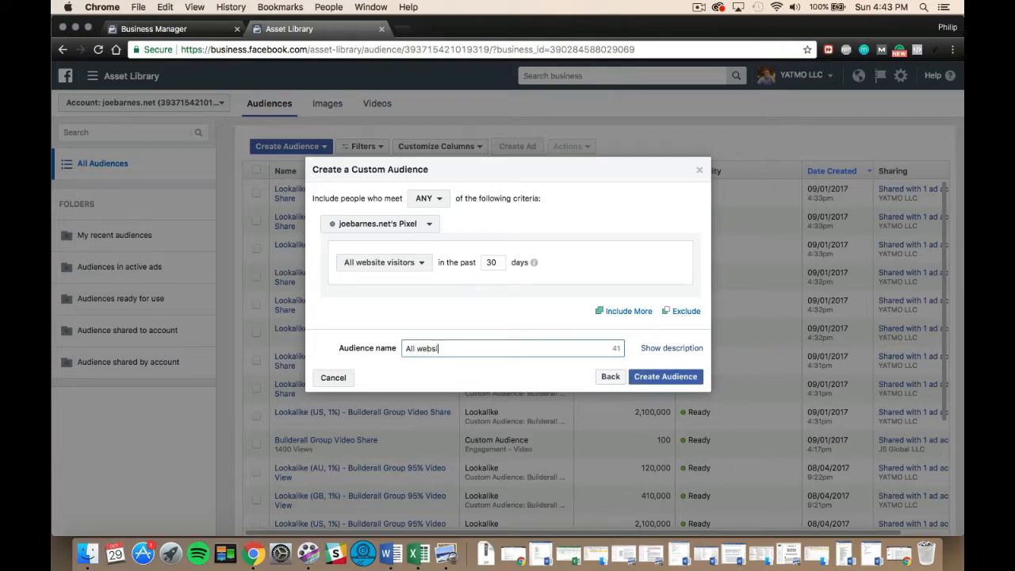
type("te visitosr")
key("BackSpace")
key("BackSpace")
type("rs past 30 days")
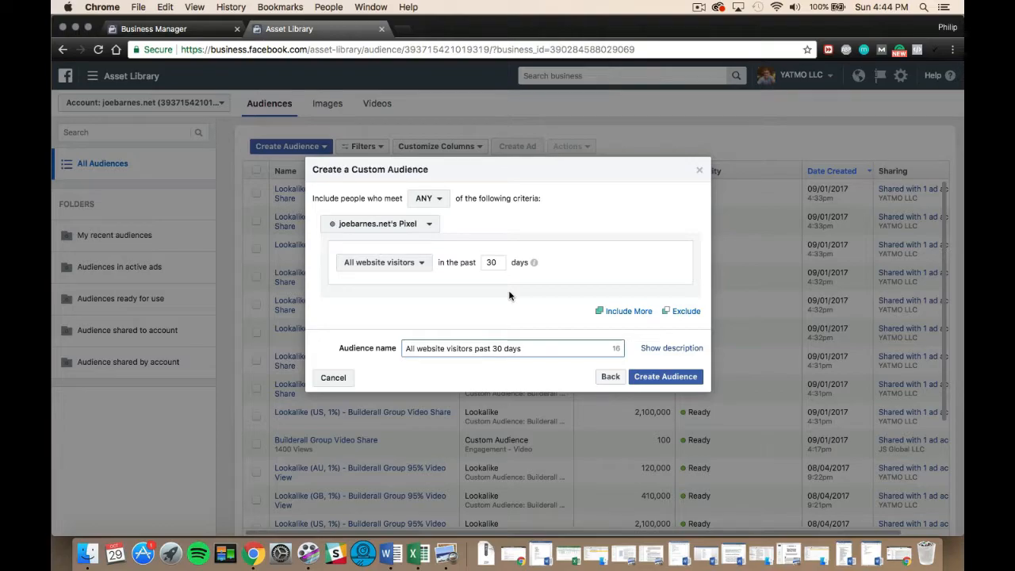
Switch the inclusion criterion to people who visited specific web pages, with the URL condition set to equals.
left_click(421, 269)
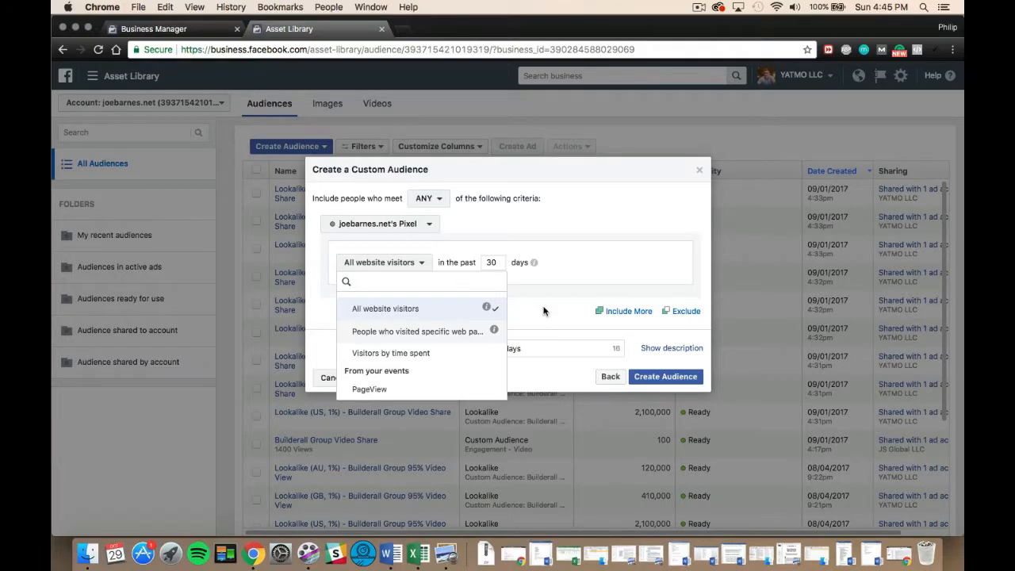
left_click(437, 337)
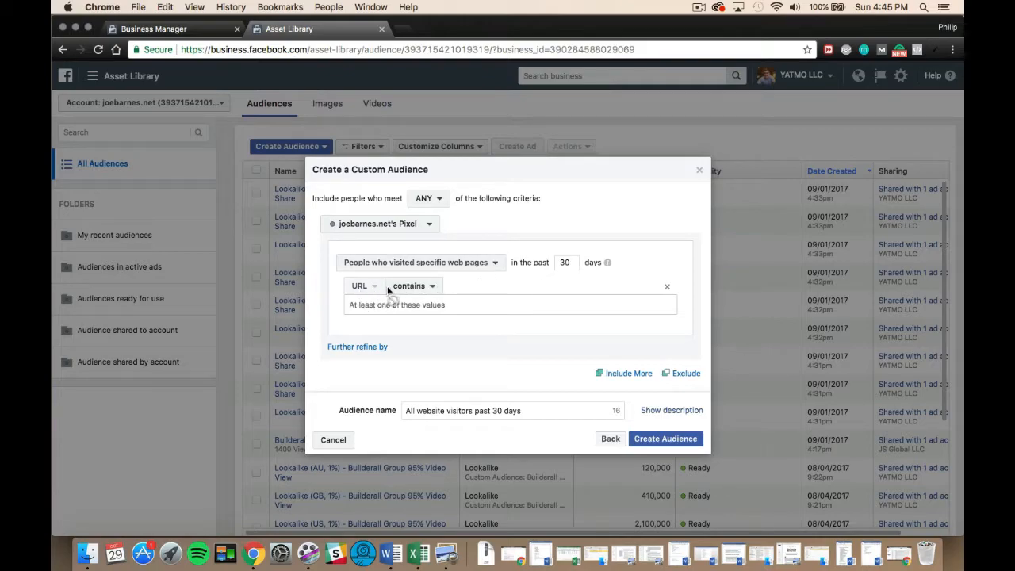
left_click(421, 288)
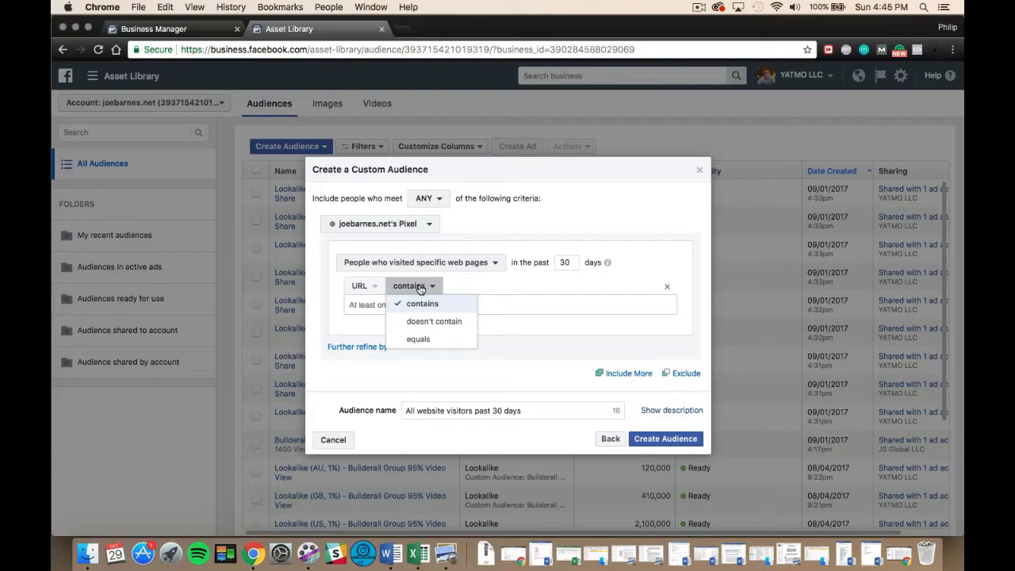
left_click(418, 339)
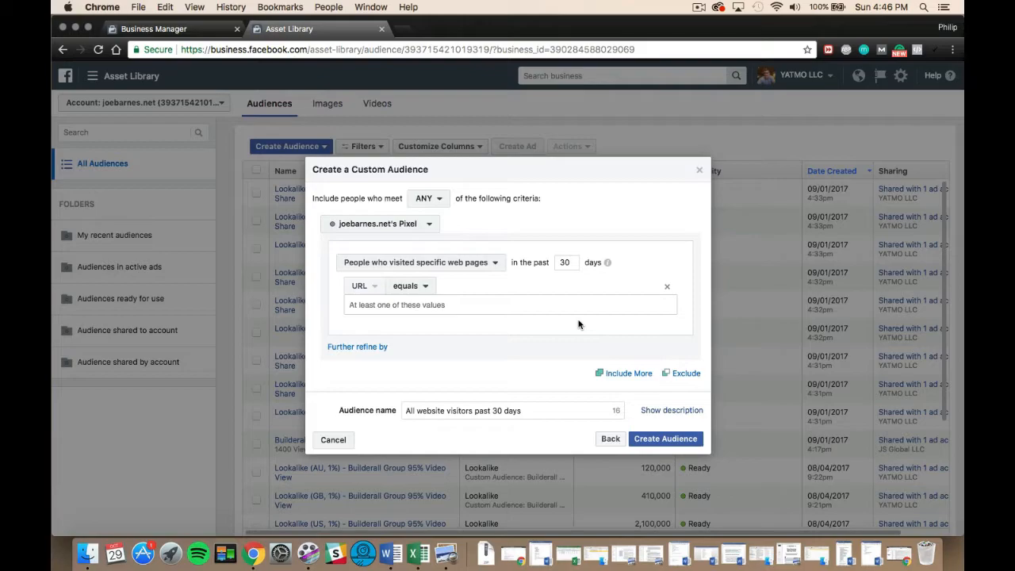
Try an exclusion group for people who visited specific web pages with a URL equals condition, and remove it.
left_click(684, 373)
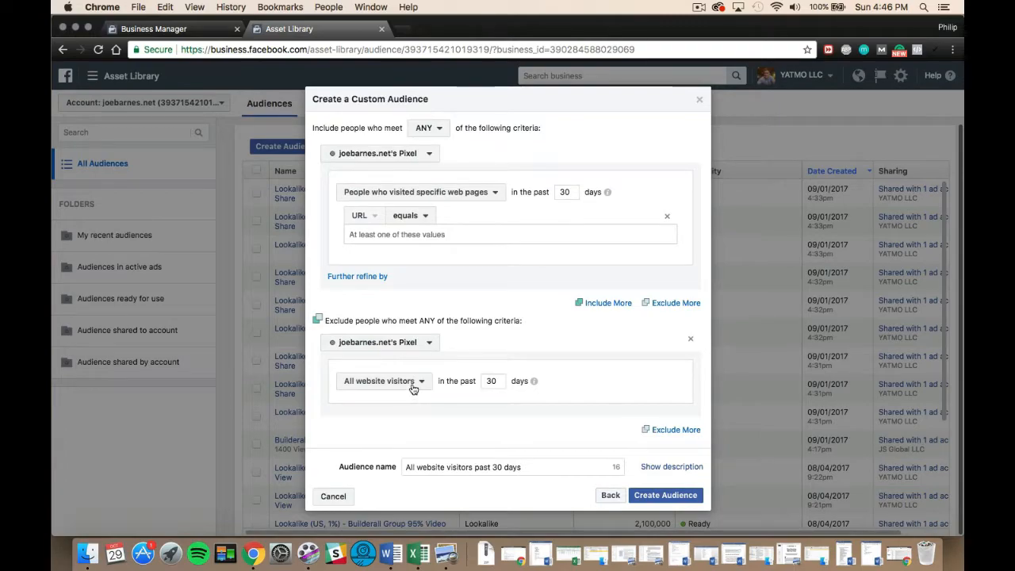
left_click(413, 385)
left_click(427, 450)
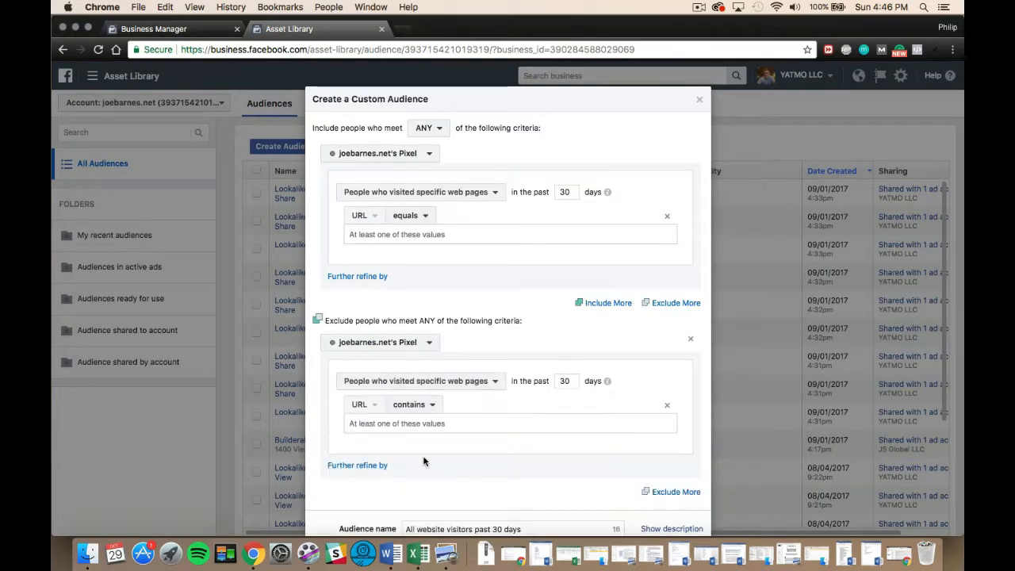
left_click(415, 406)
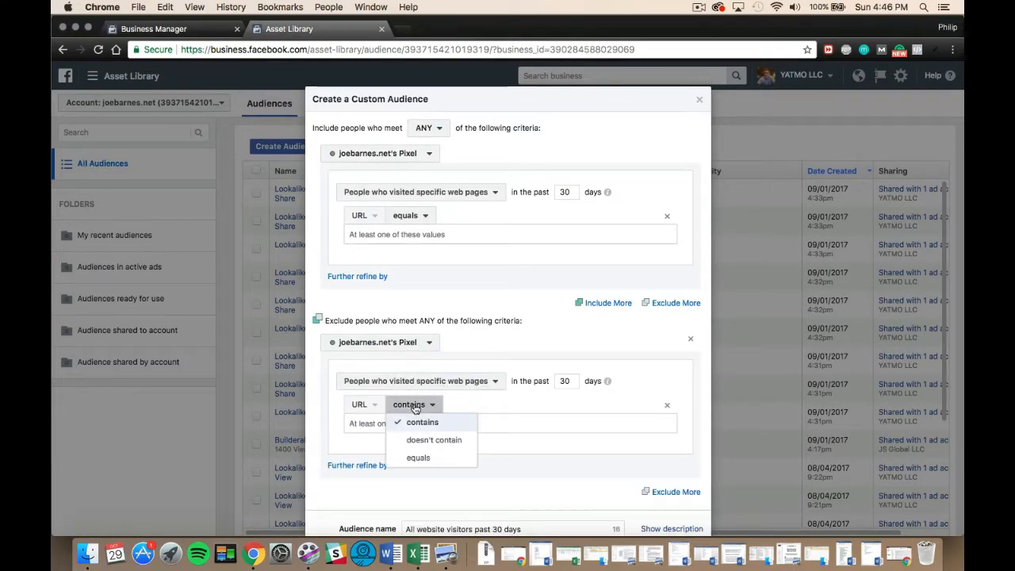
left_click(419, 456)
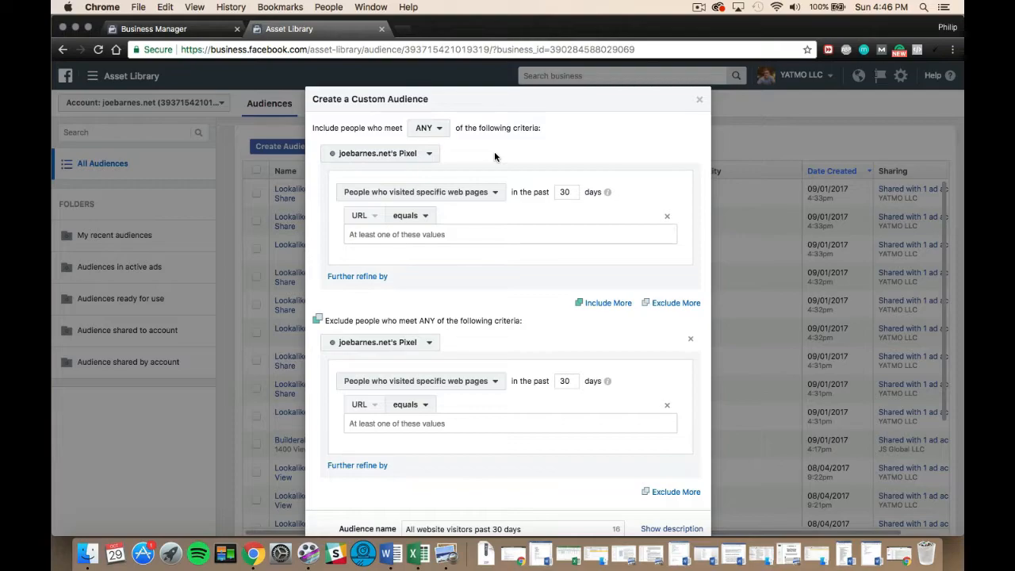
left_click(690, 339)
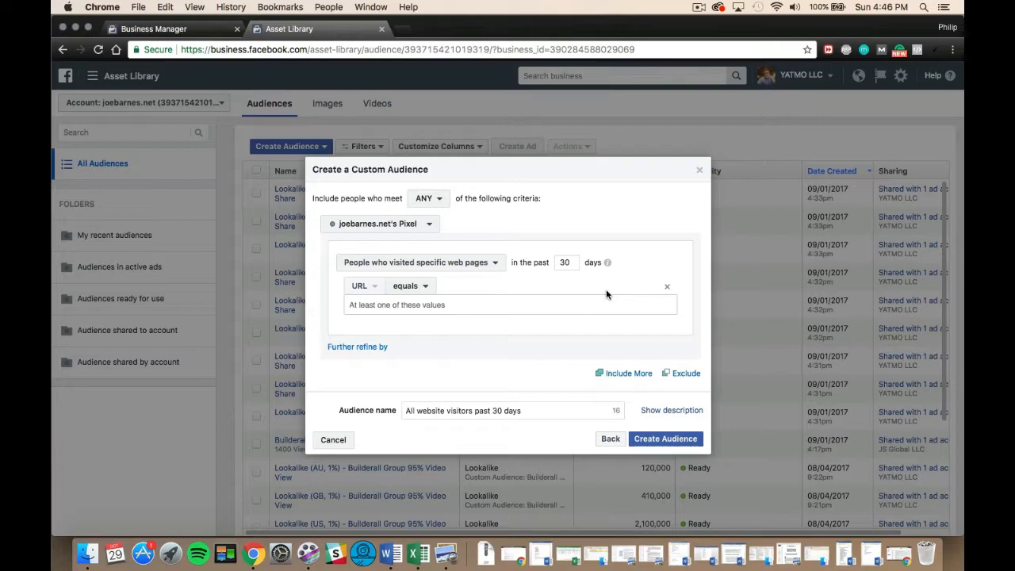
Try the PageView event as the inclusion criterion, exploring an exclusion group and the refinement choices for it.
left_click(482, 272)
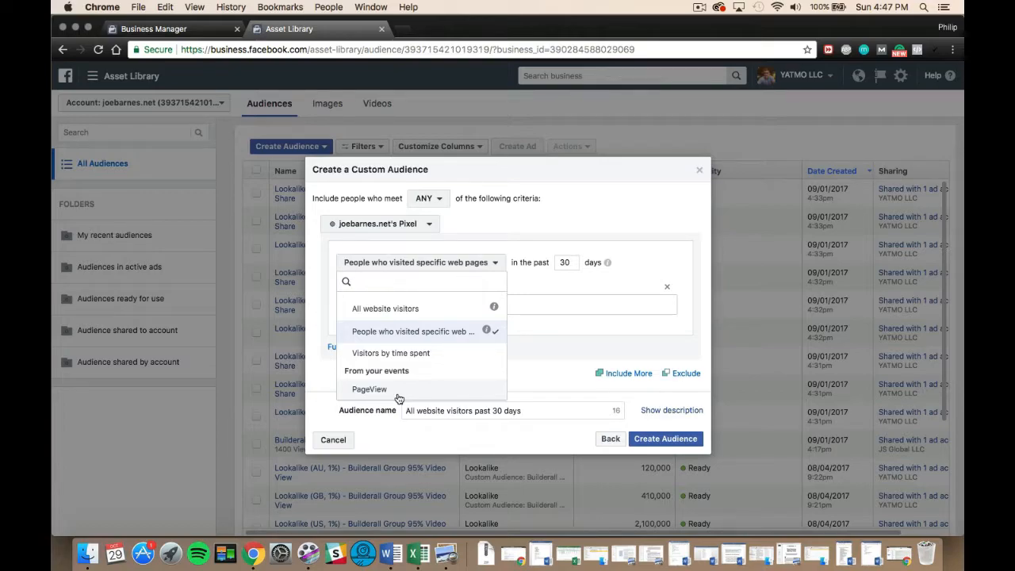
left_click(369, 389)
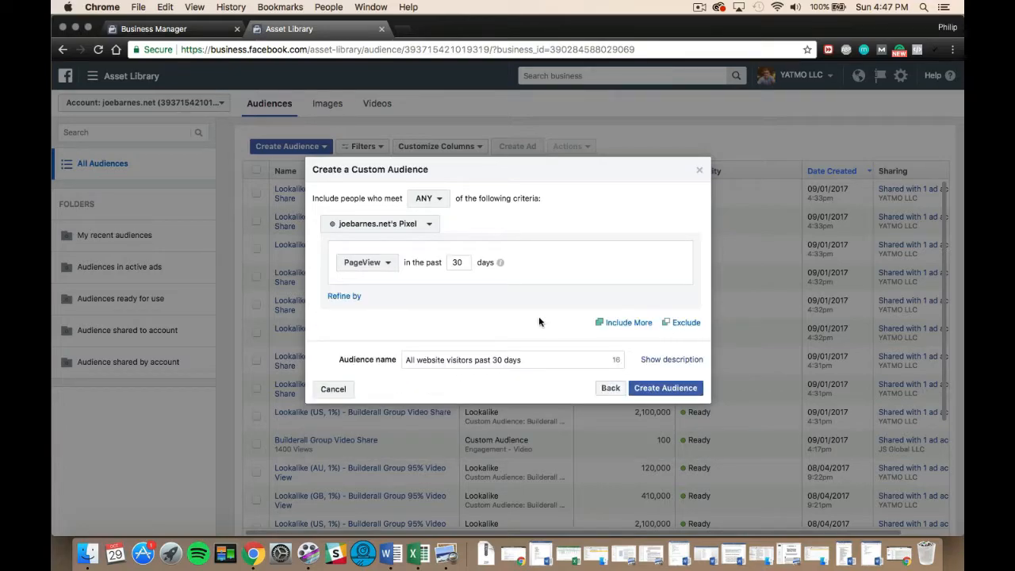
left_click(685, 323)
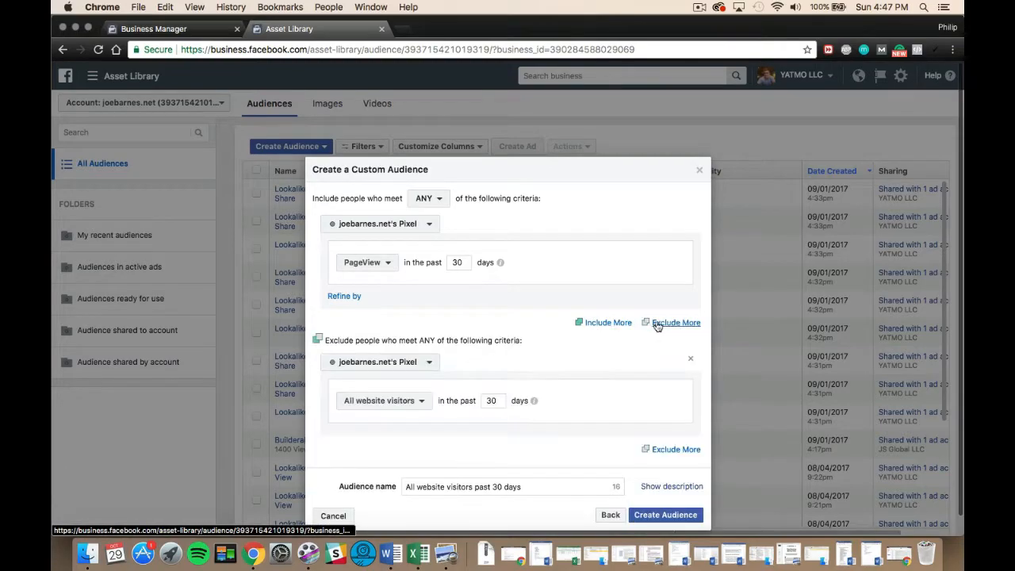
left_click(397, 408)
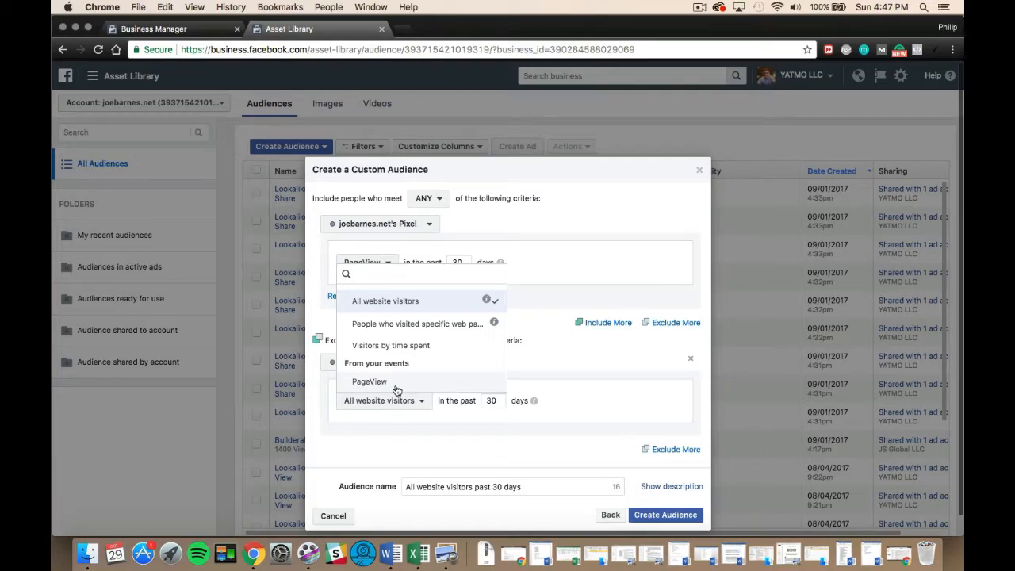
left_click(533, 447)
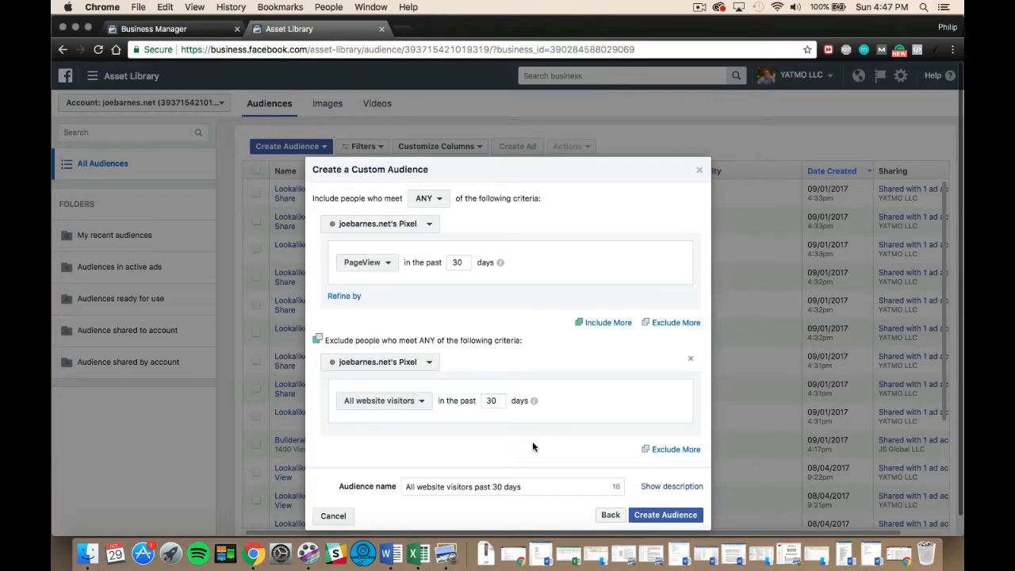
left_click(690, 358)
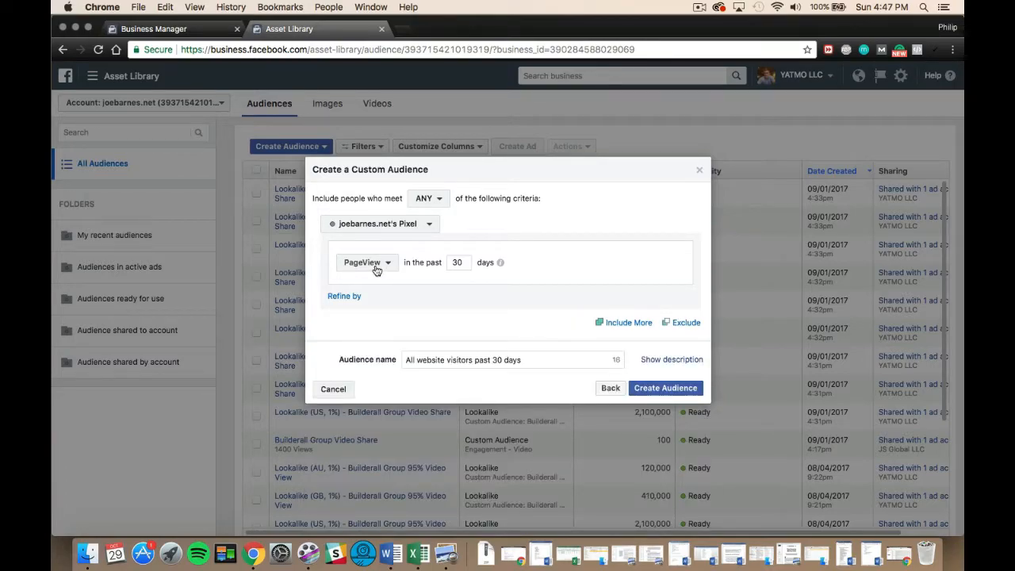
left_click(346, 297)
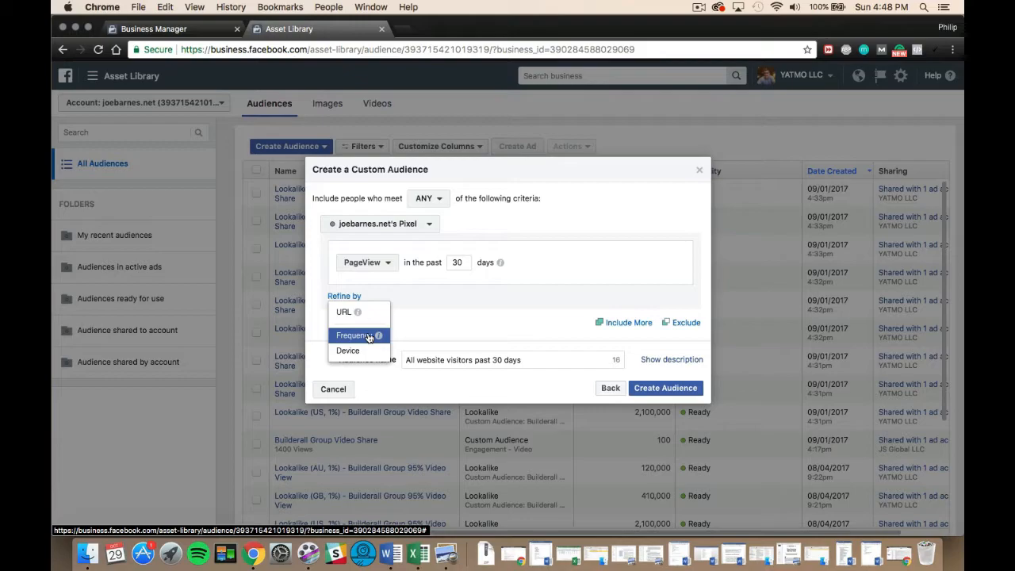
left_click(419, 288)
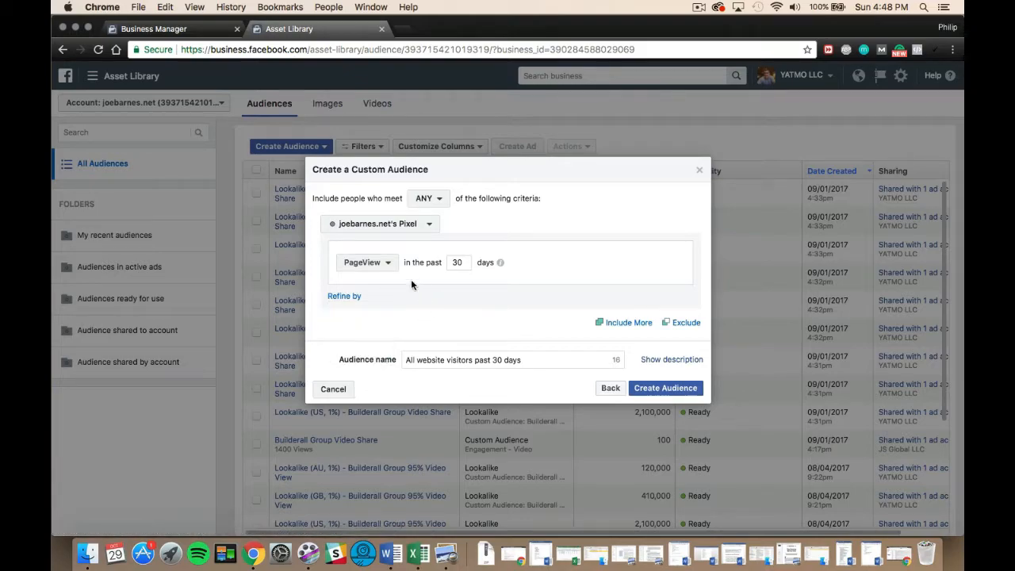
Set the inclusion criterion to Visitors by time spent, Top 25%, and add a specific web page condition using URL contains.
left_click(380, 267)
left_click(396, 353)
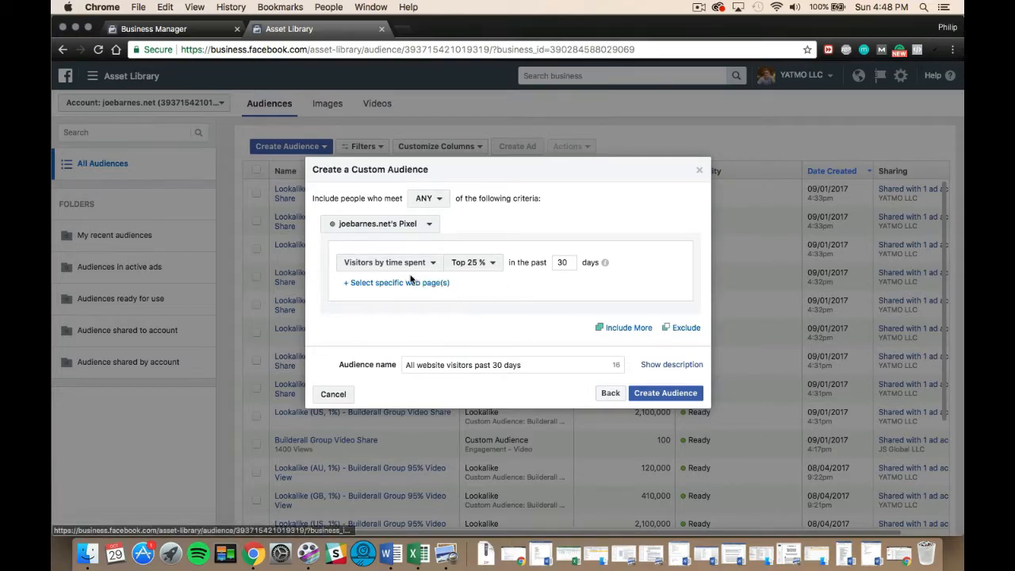
left_click(359, 284)
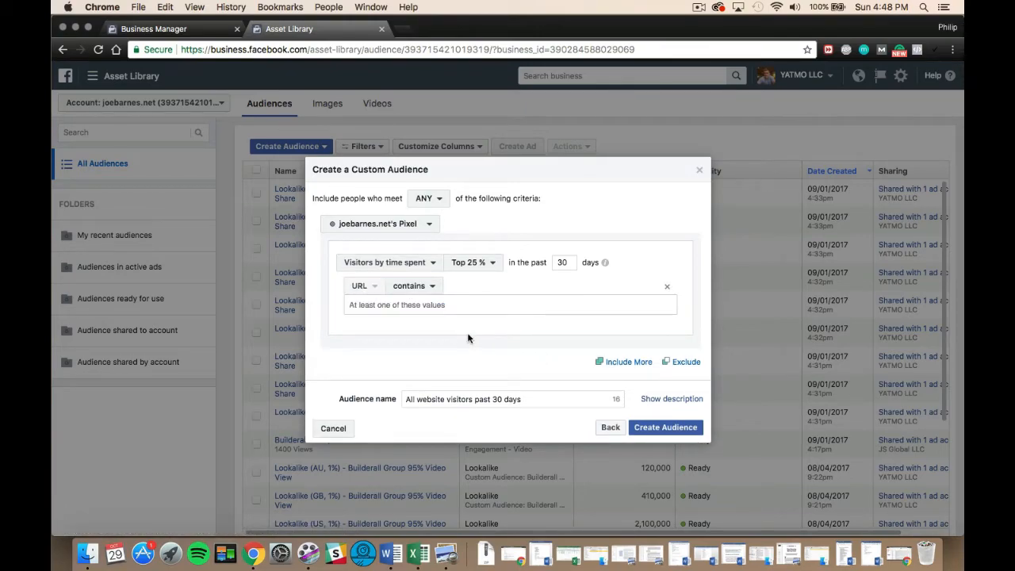
left_click(478, 264)
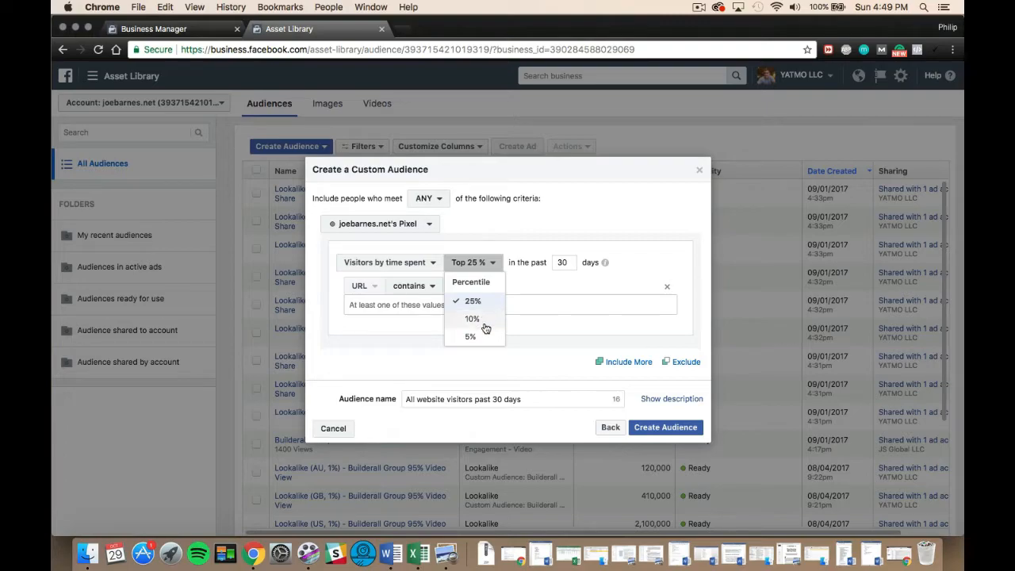
left_click(548, 345)
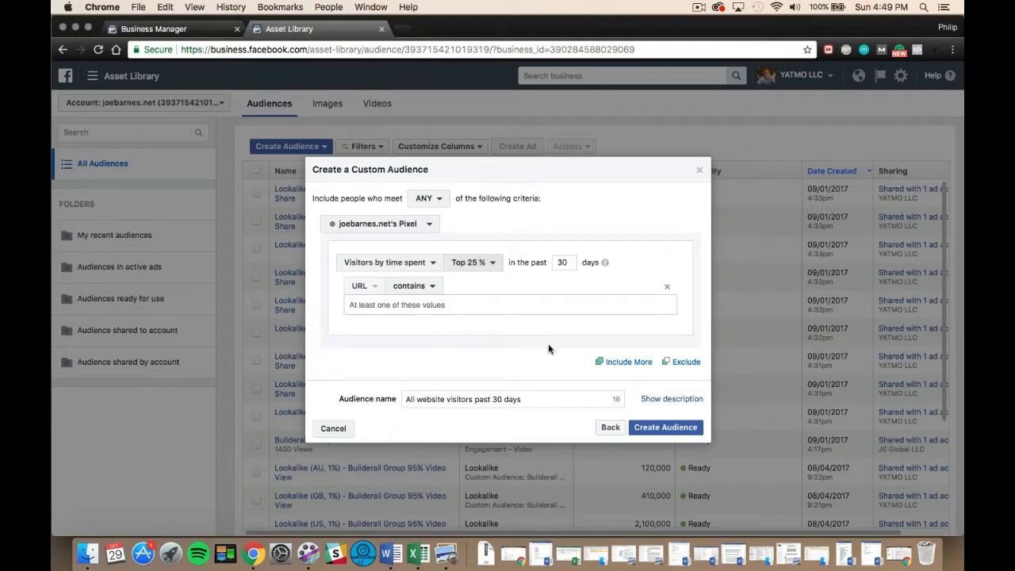
Add four more inclusion groups, each covering all website visitors in the past 30 days.
left_click(630, 365)
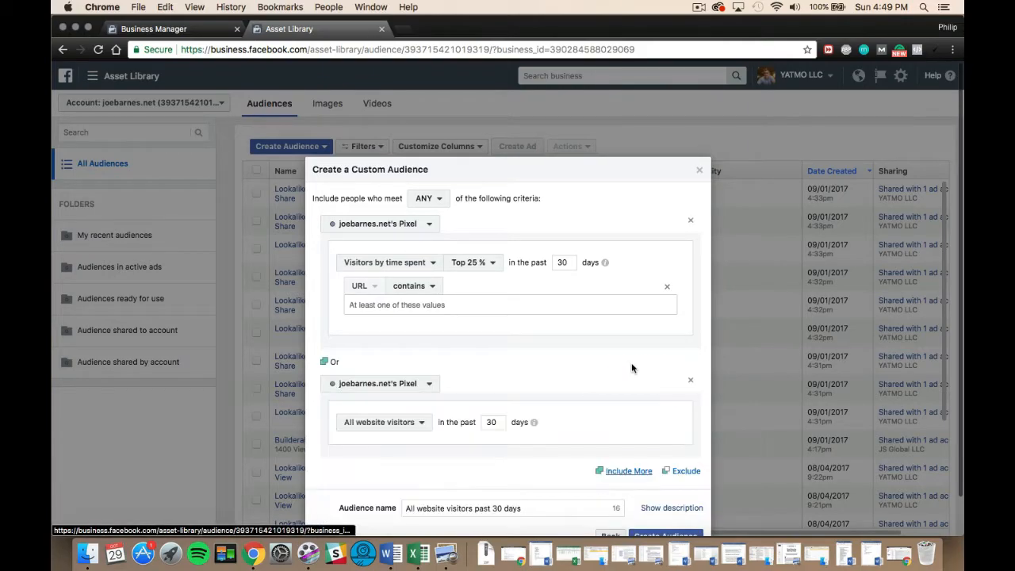
left_click(621, 431)
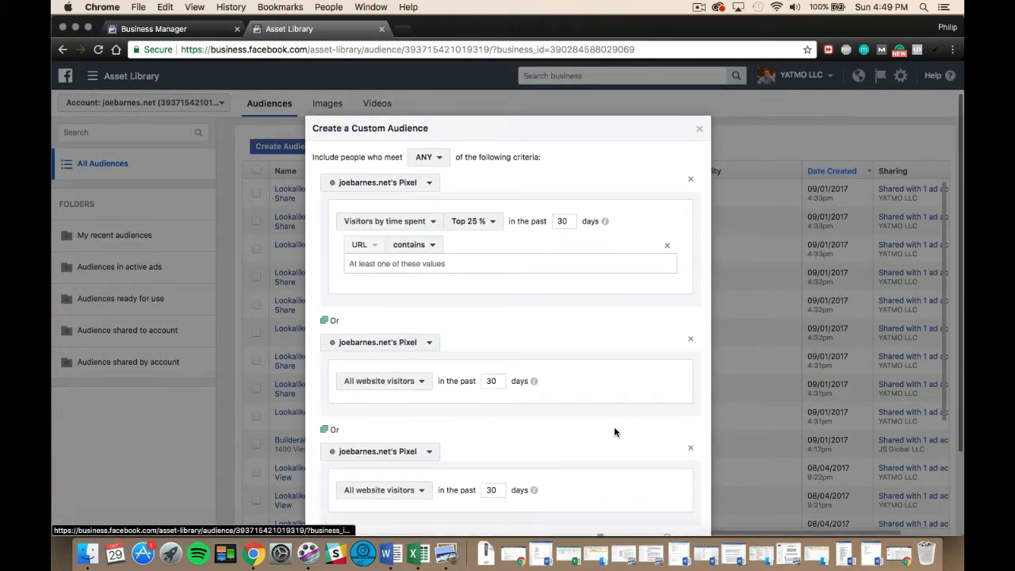
scroll(513, 421, "down", 3)
left_click(618, 436)
scroll(522, 442, "down", 2)
left_click(606, 431)
scroll(605, 435, "down", 3)
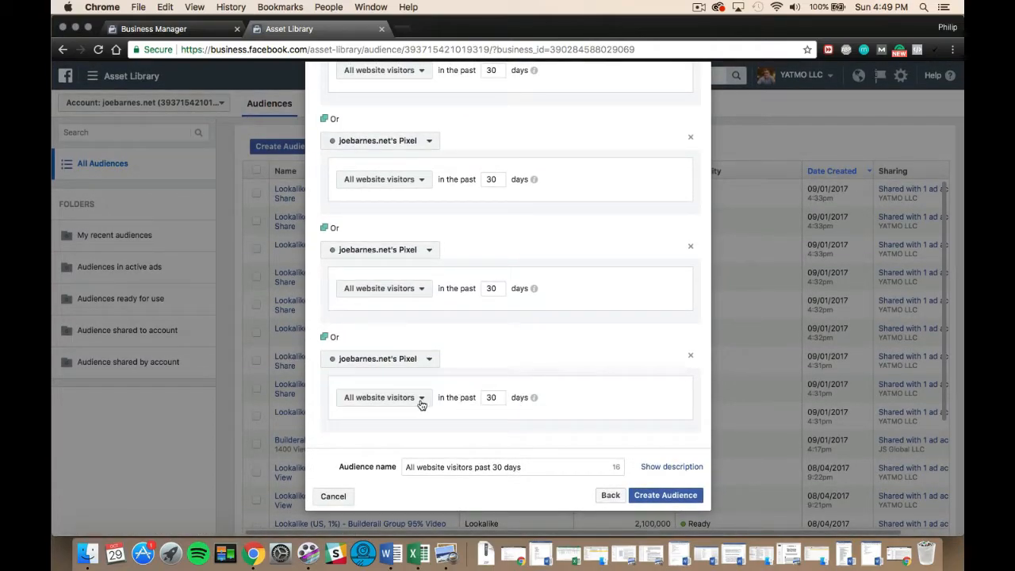
Review the stacked inclusion groups, from the time-spent criterion through the last website visitors group.
scroll(451, 322, "up", 10)
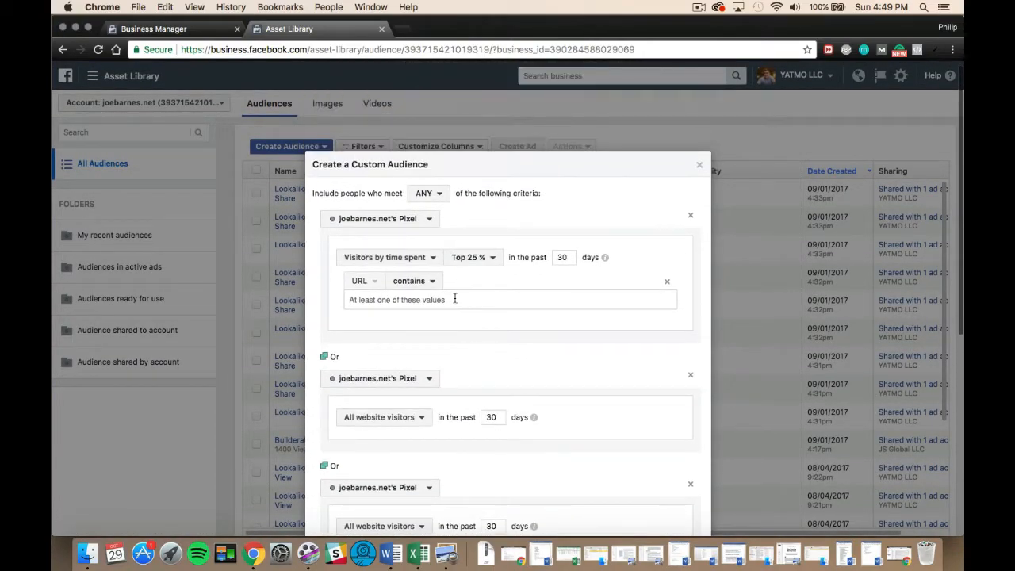
scroll(480, 333, "down", 3)
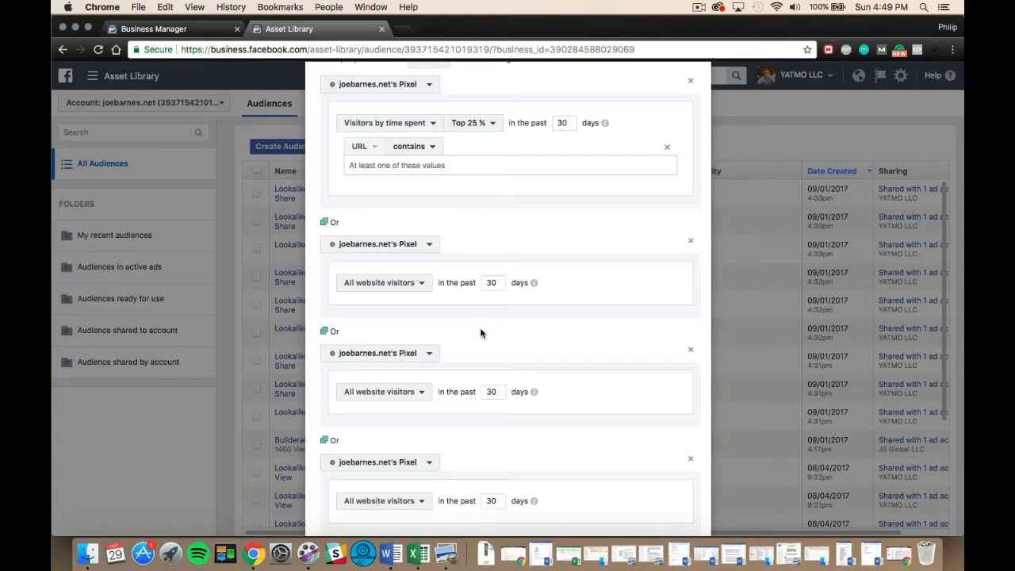
scroll(481, 334, "down", 5)
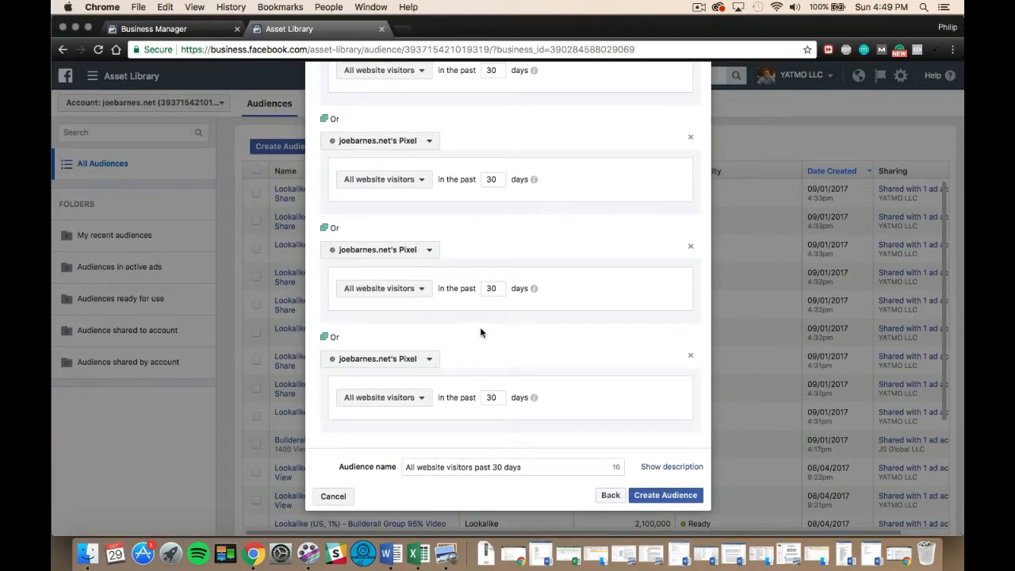
scroll(523, 200, "up", 3)
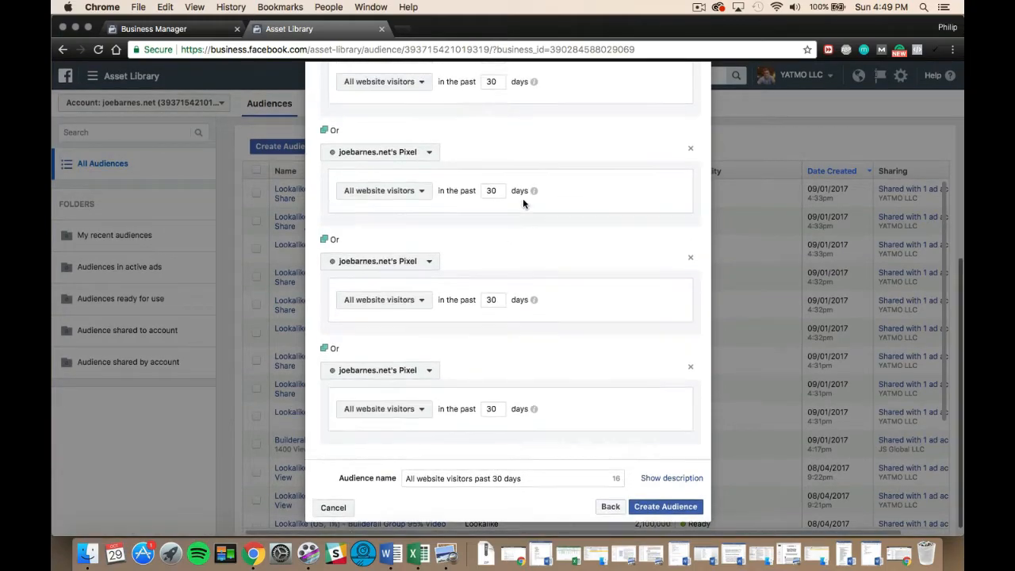
scroll(522, 202, "up", 3)
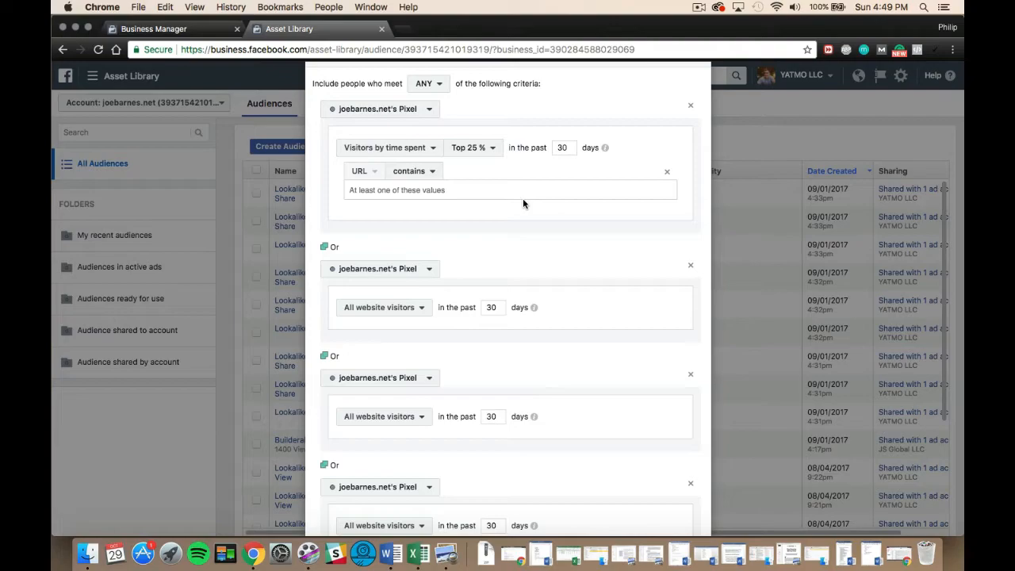
scroll(523, 198, "down", 3)
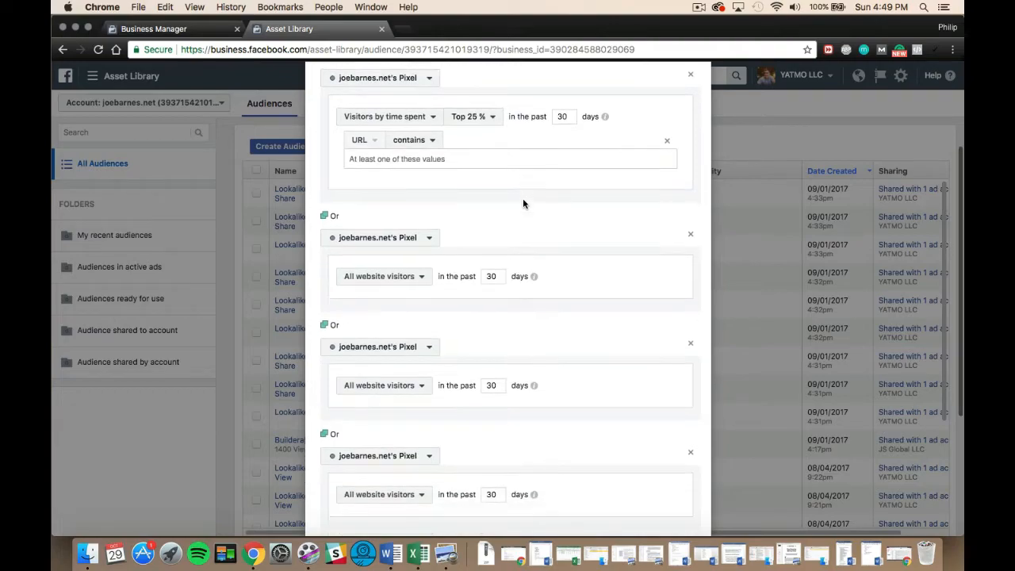
scroll(523, 203, "down", 2)
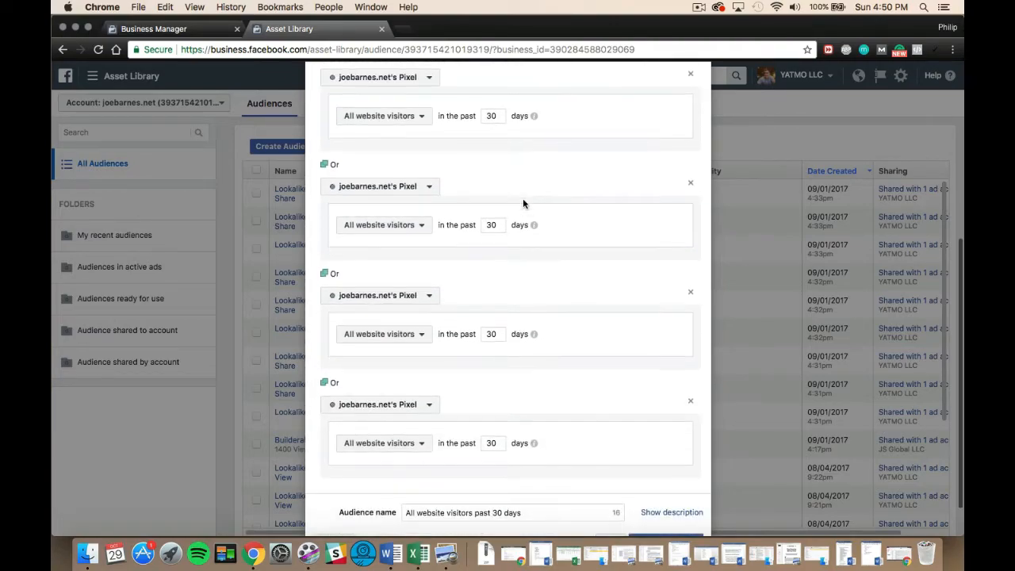
scroll(522, 203, "down", 1)
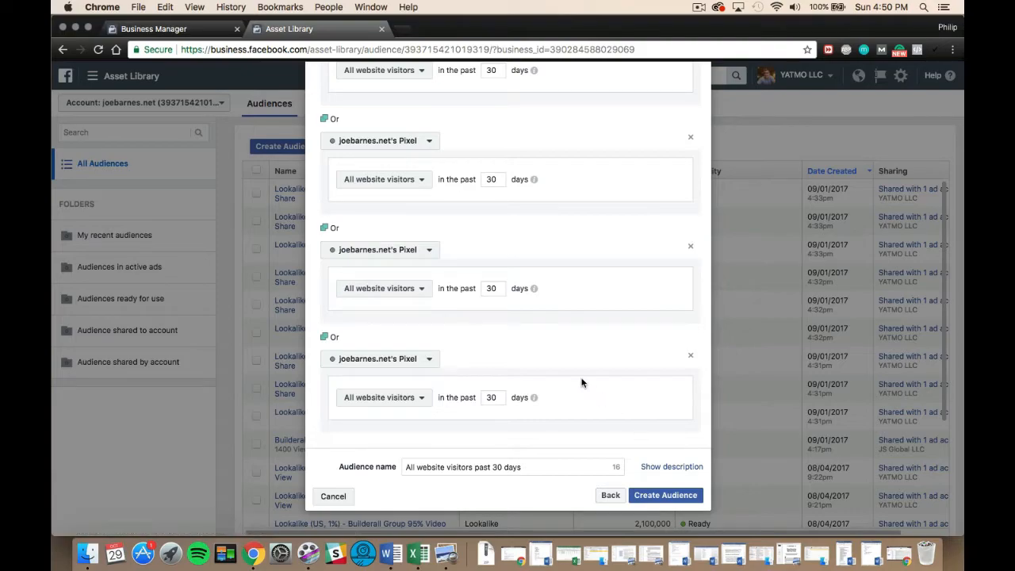
scroll(582, 380, "up", 5)
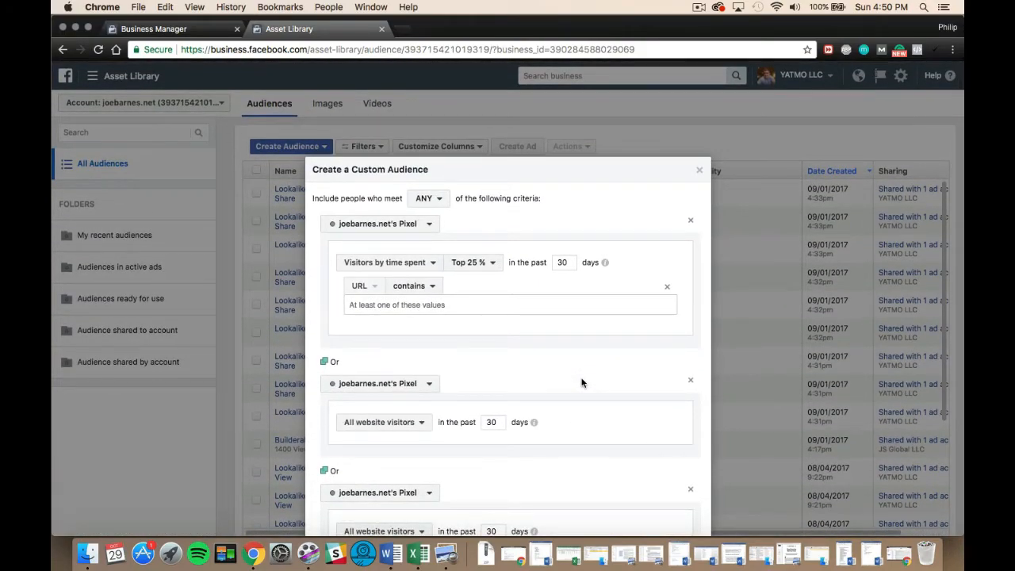
scroll(582, 384, "down", 10)
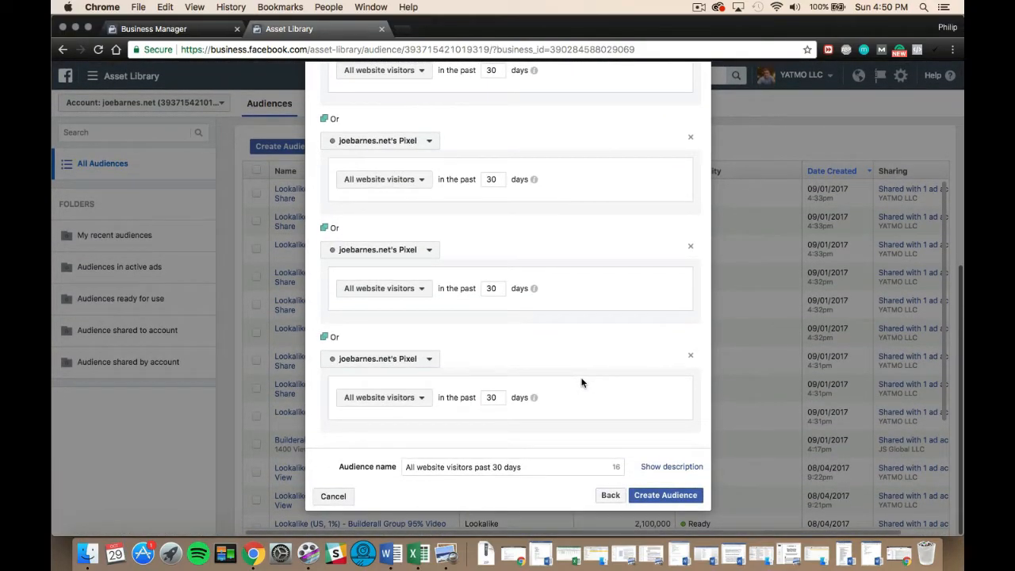